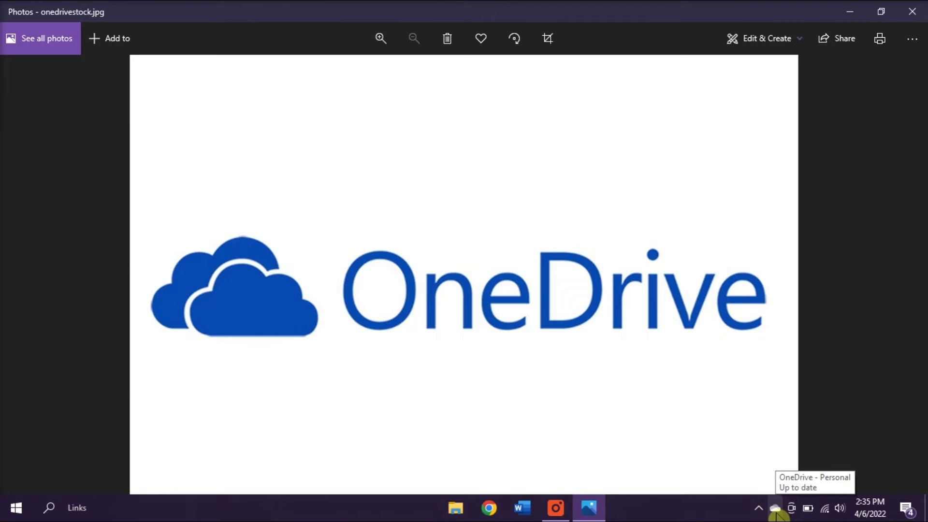
# Step: Open OneDrive Settings from the tray icon's Help & Settings gear, landing on the Account tab
pyautogui.rightClick(778, 511)
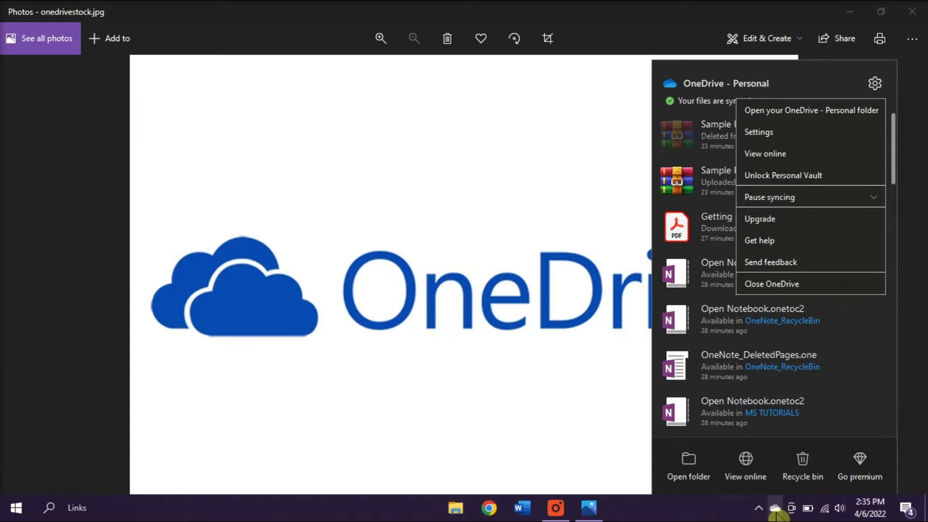
pyautogui.press('Escape')
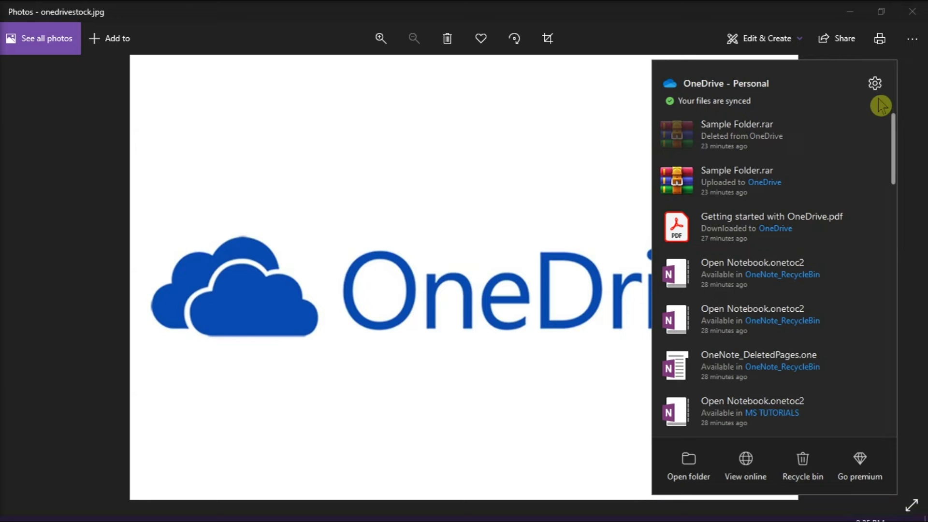
pyautogui.click(876, 85)
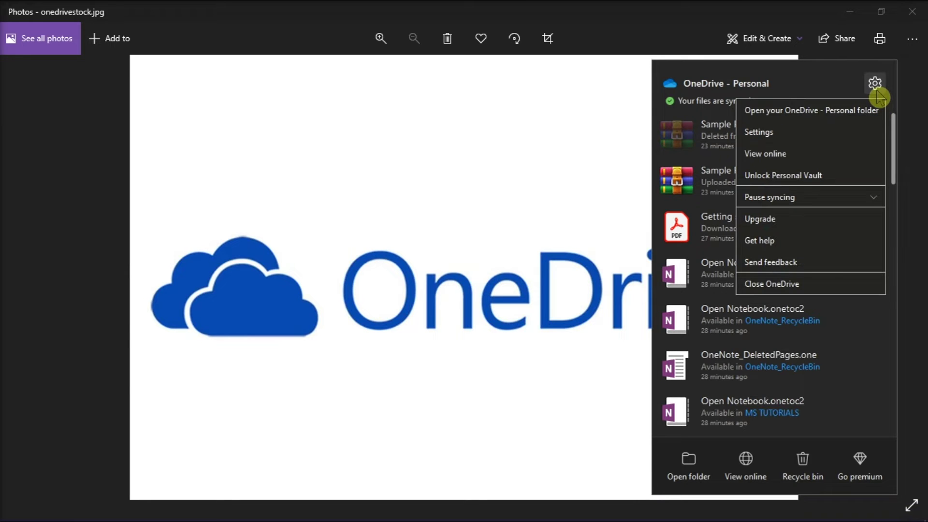
pyautogui.click(839, 132)
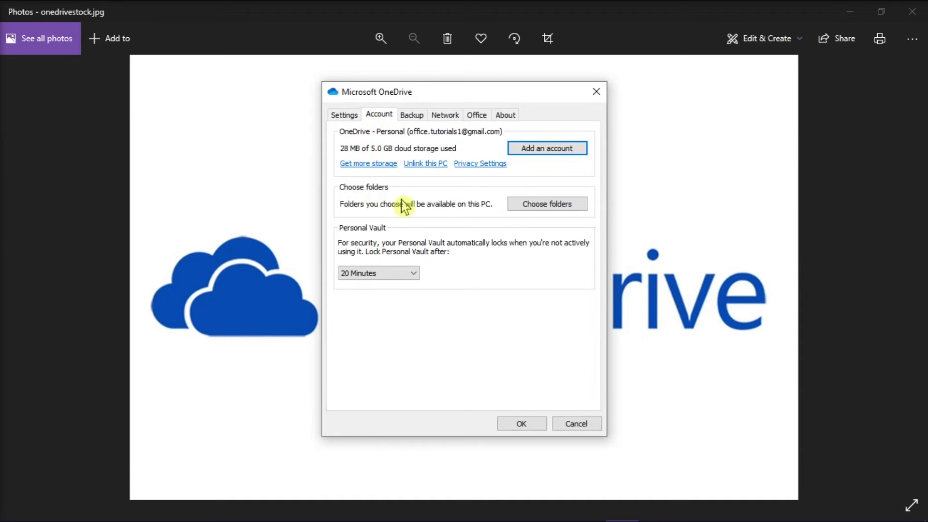
# Step: Open the Choose folders list from the Account tab
pyautogui.click(536, 212)
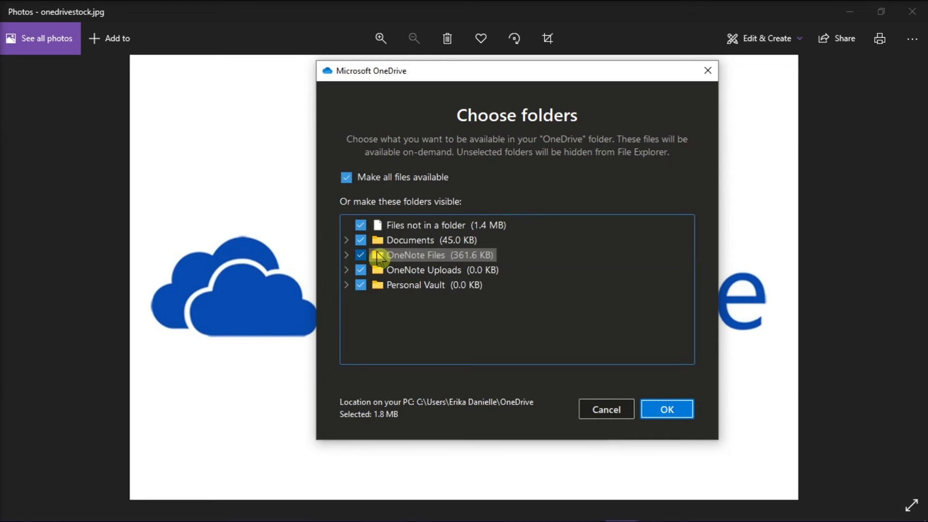
# Step: Uncheck OneNote Files, Files not in a folder and OneNote Uploads, then confirm with OK
pyautogui.click(361, 255)
pyautogui.click(361, 224)
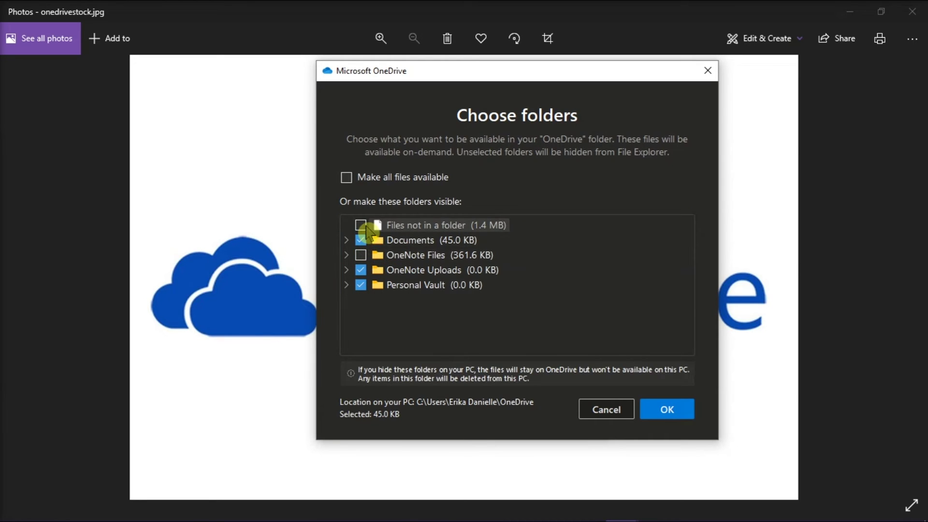
pyautogui.click(361, 270)
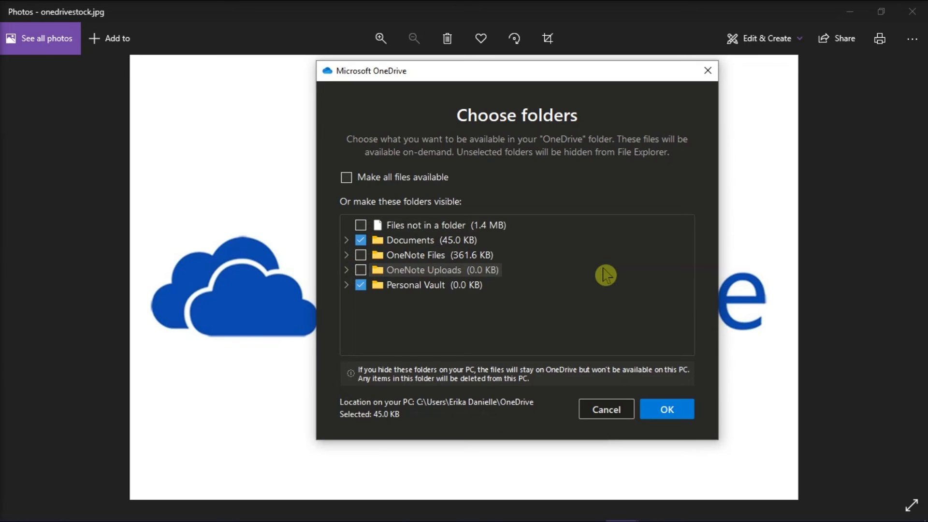
pyautogui.click(660, 412)
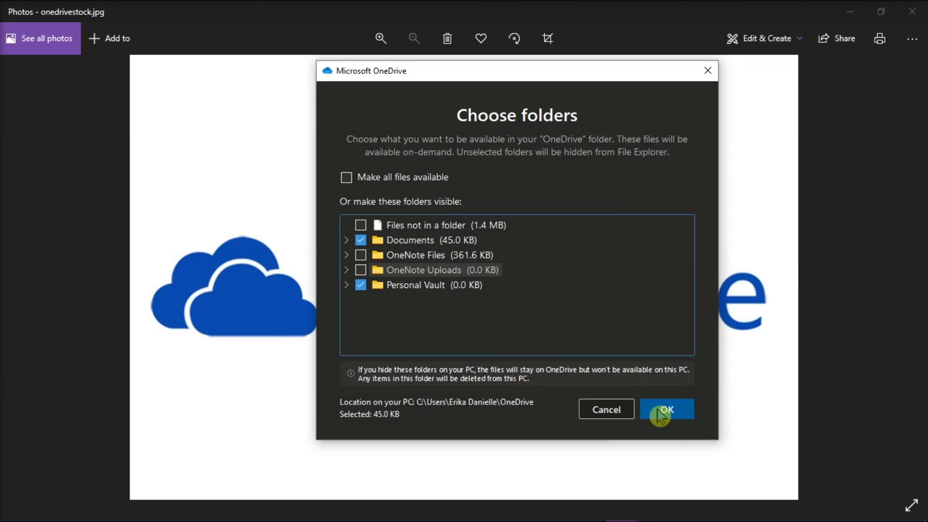
# Step: Close the OneDrive settings window with OK
pyautogui.click(541, 423)
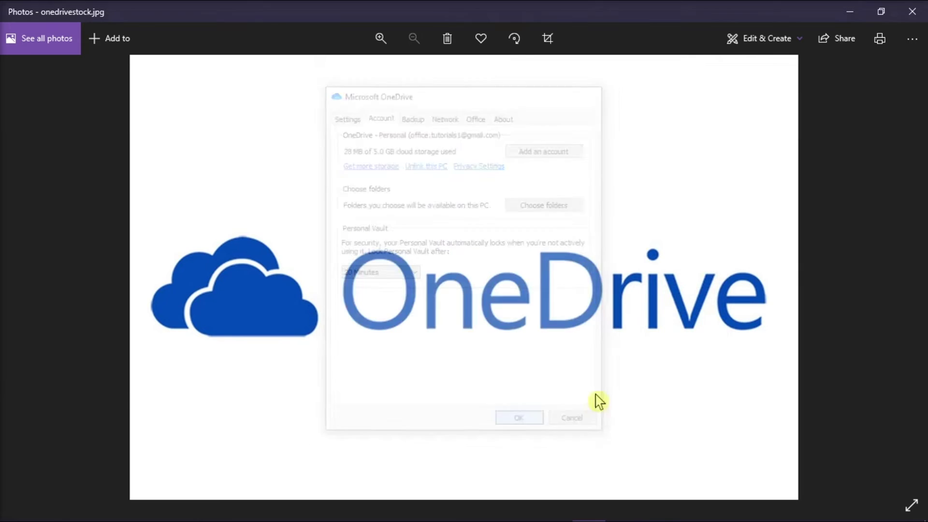